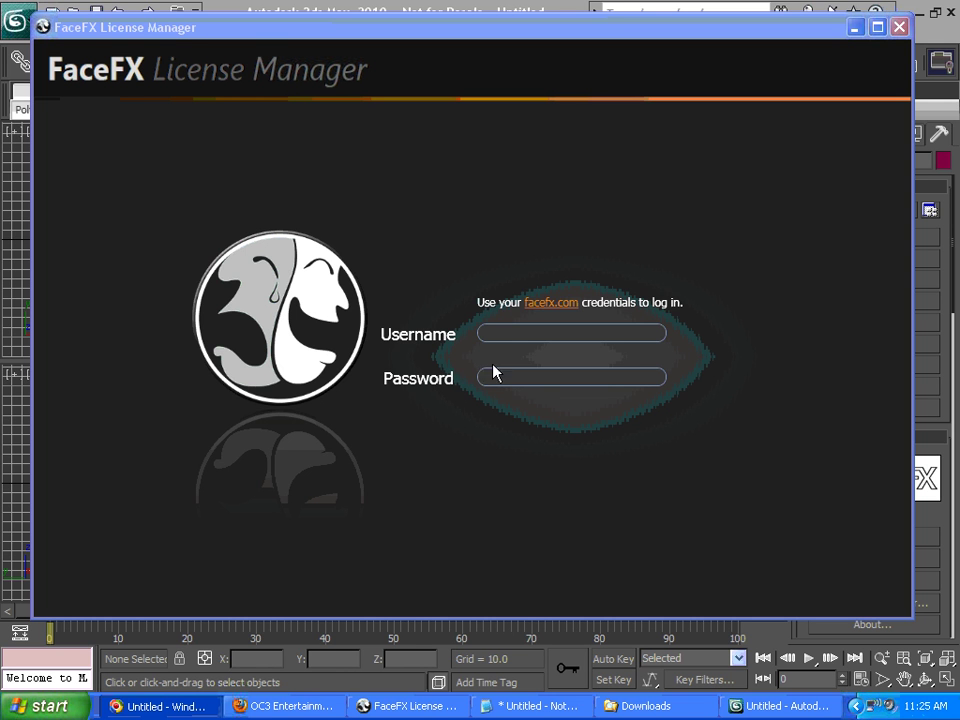
Log in to FaceFX License Manager with the facefx.com account username and password.
left_click(488, 334)
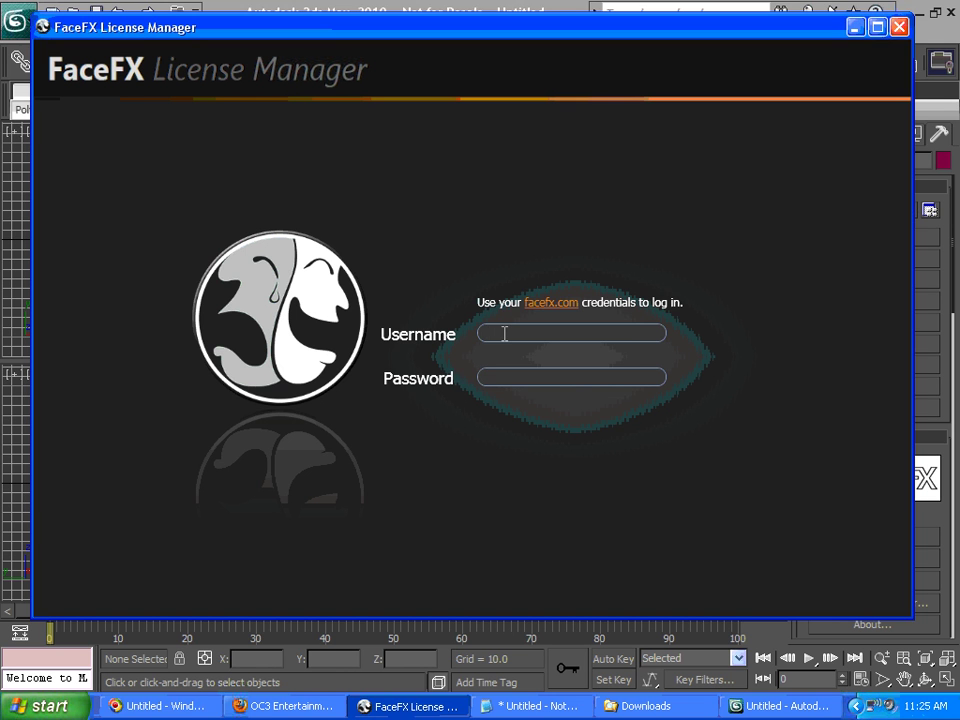
type("doug")
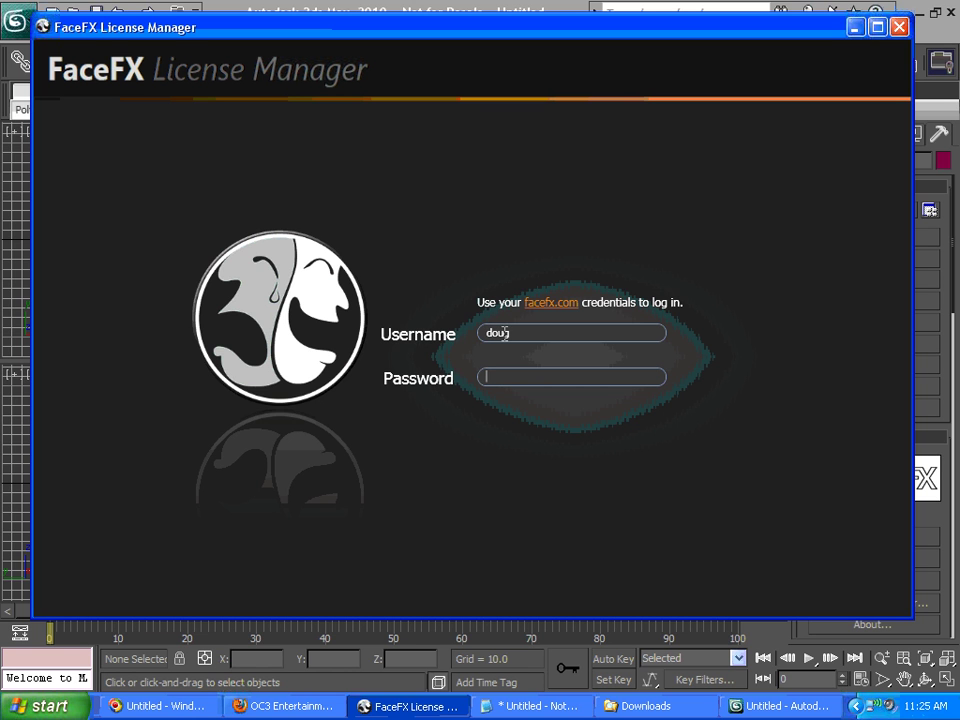
key("Tab")
type("•••••••••")
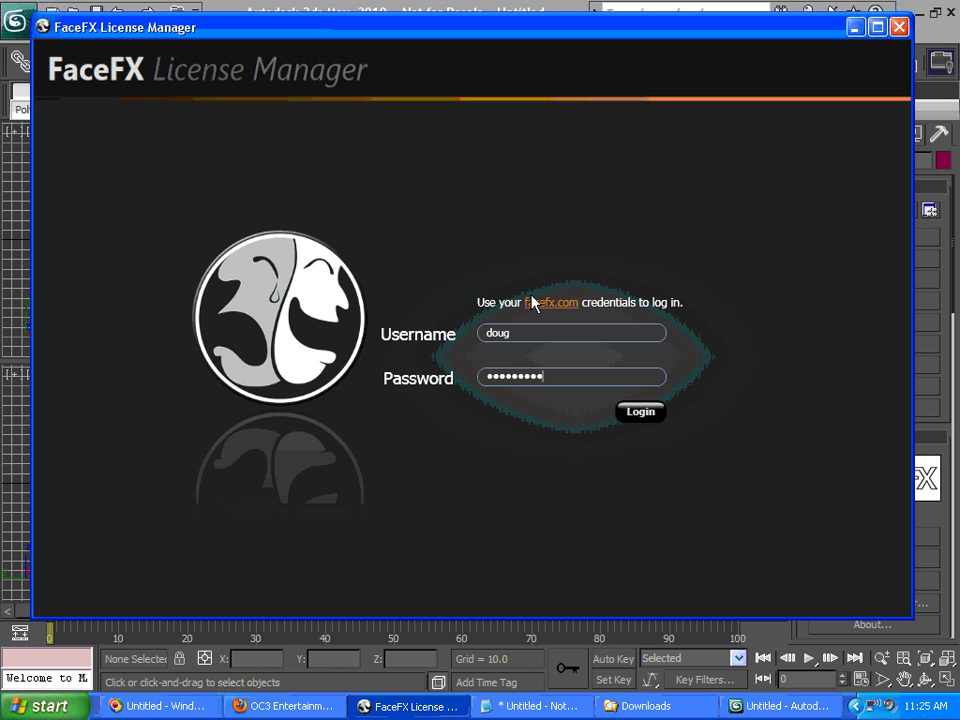
left_click(643, 419)
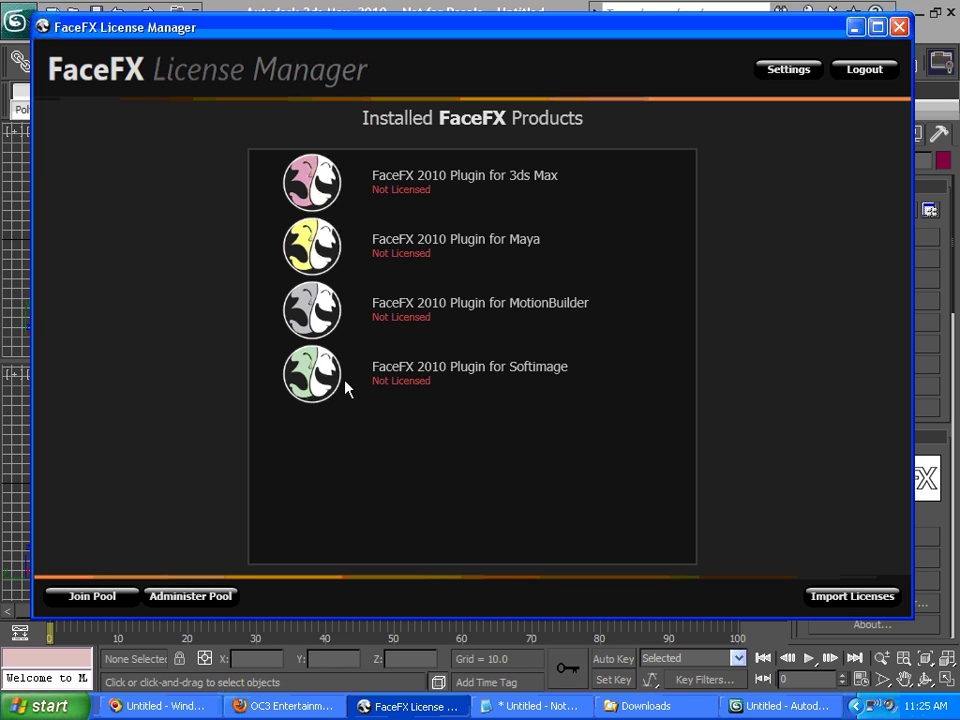
Expand the Softimage, Maya, 3ds Max and MotionBuilder plugin rows to compare their license availability.
left_click(514, 371)
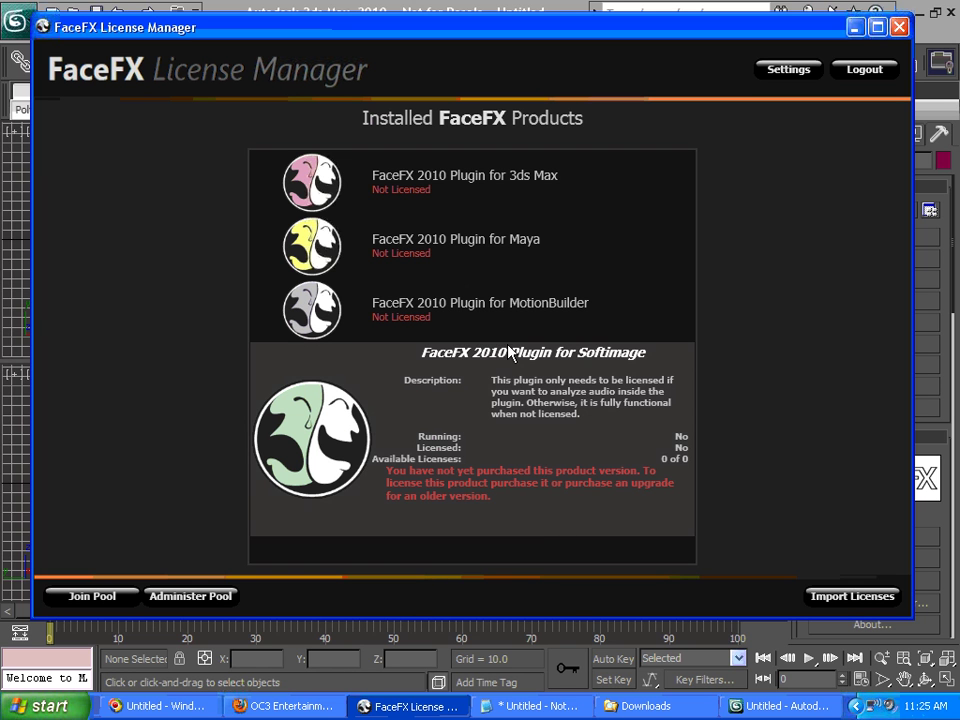
left_click(496, 245)
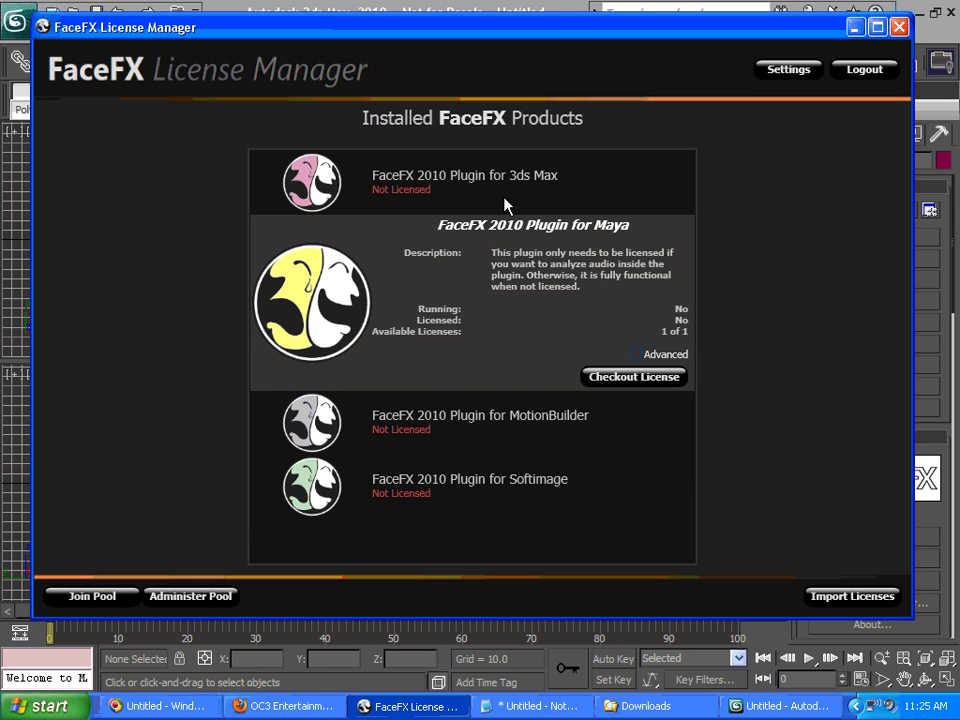
left_click(435, 184)
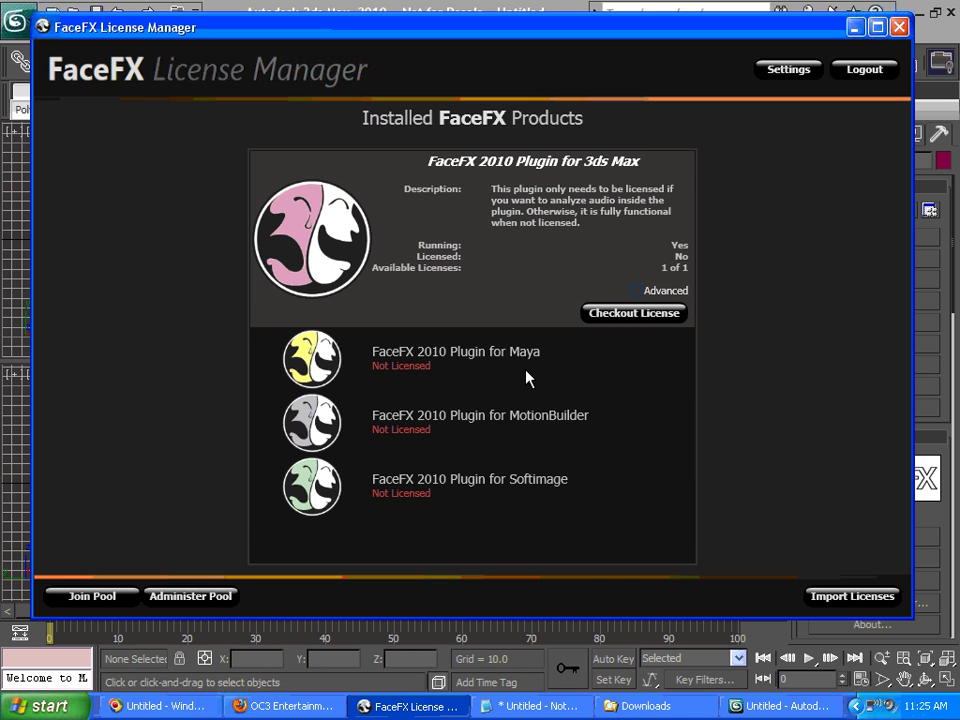
left_click(532, 421)
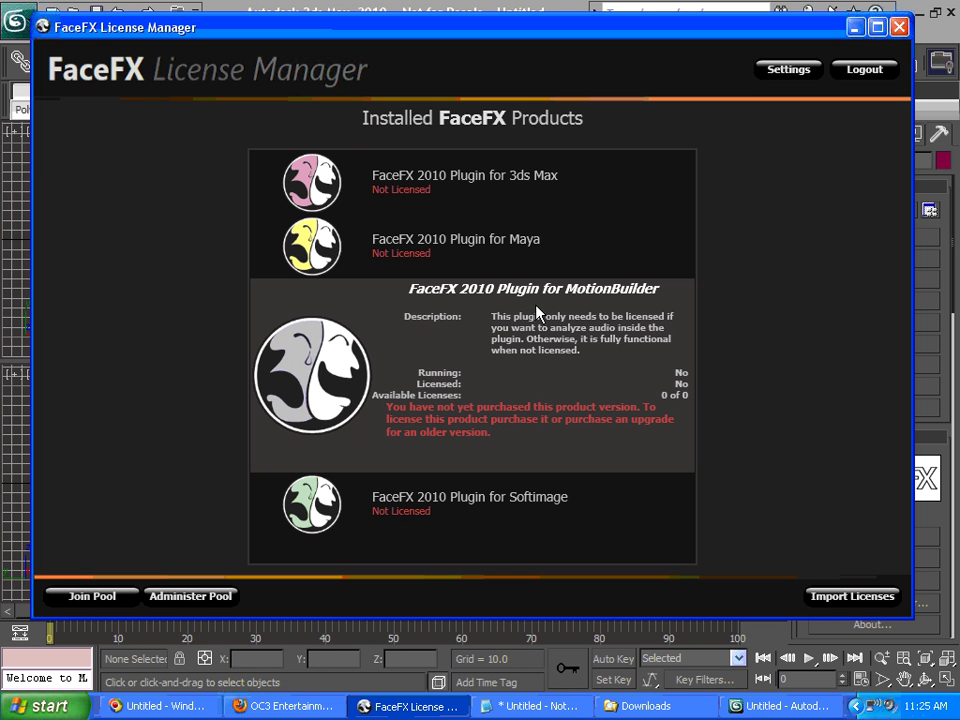
left_click(817, 594)
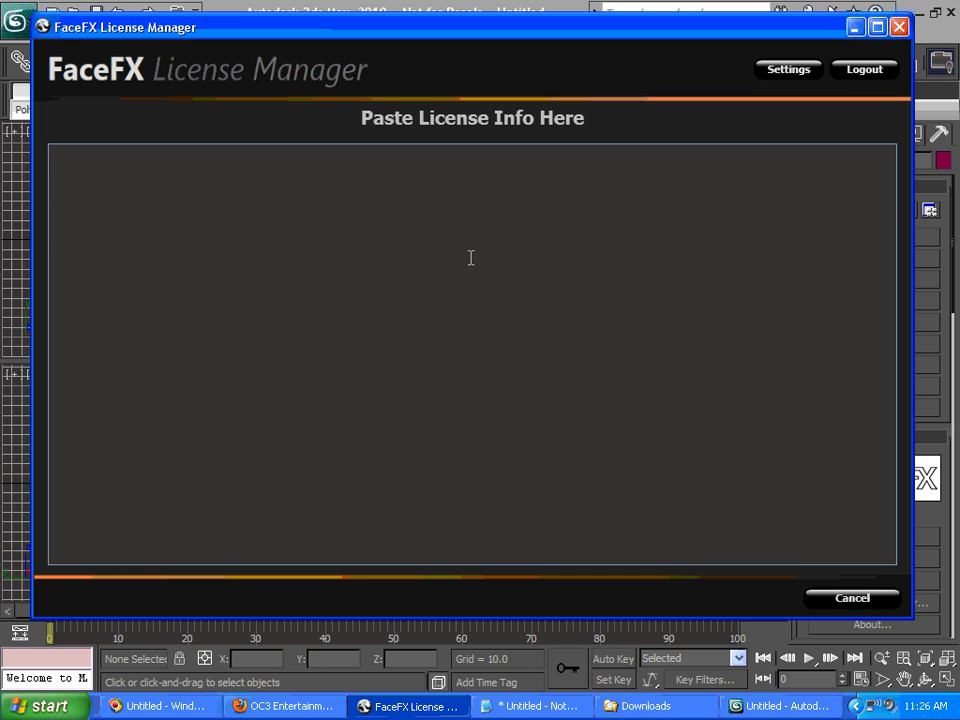
key("ctrl+v")
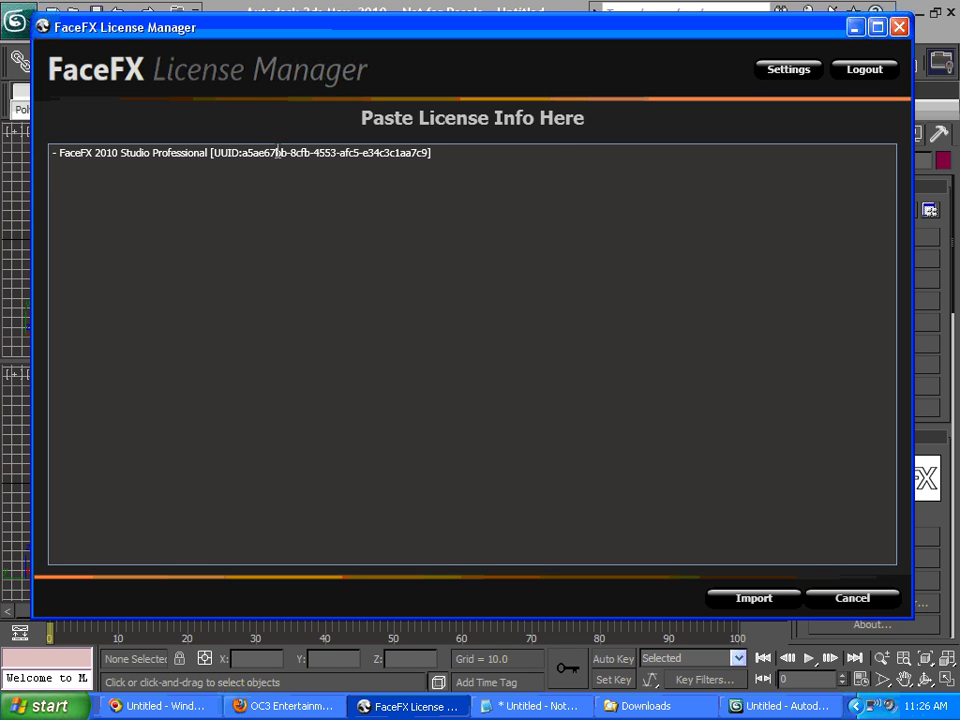
left_click_drag(557, 156, 144, 152)
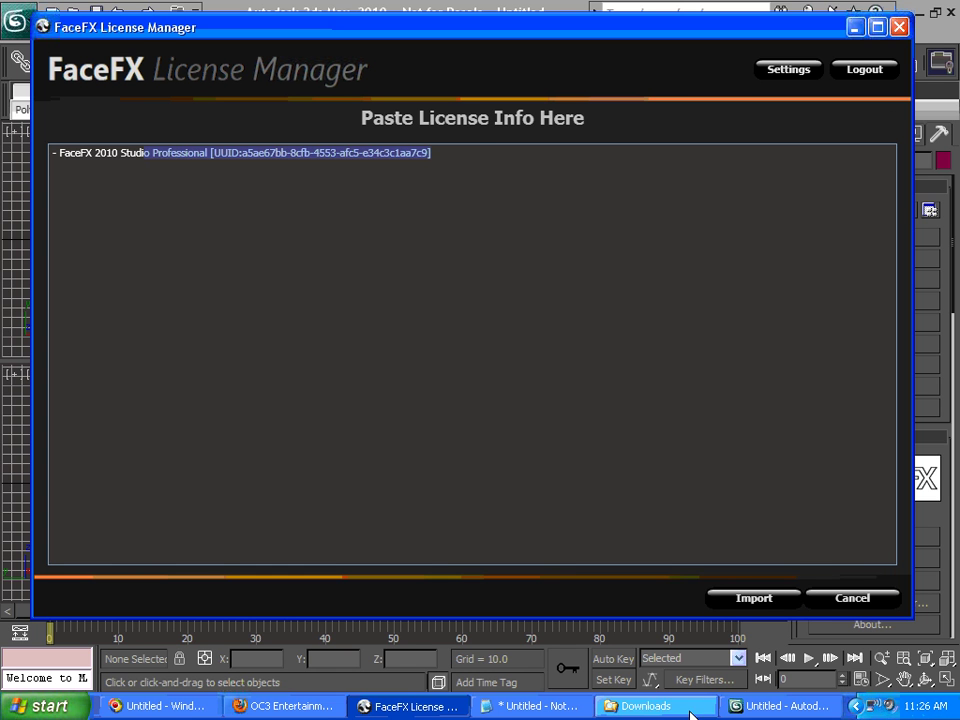
Abandon the import, expand the 3ds Max plugin's Checkout License details, and switch to 3ds Max.
left_click(840, 600)
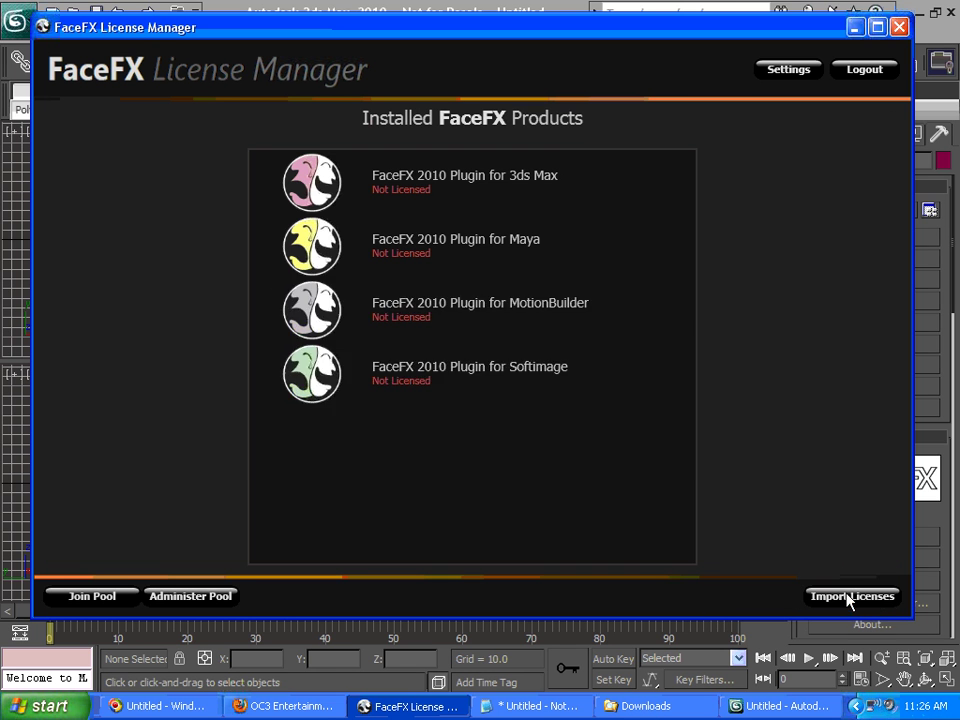
left_click(487, 232)
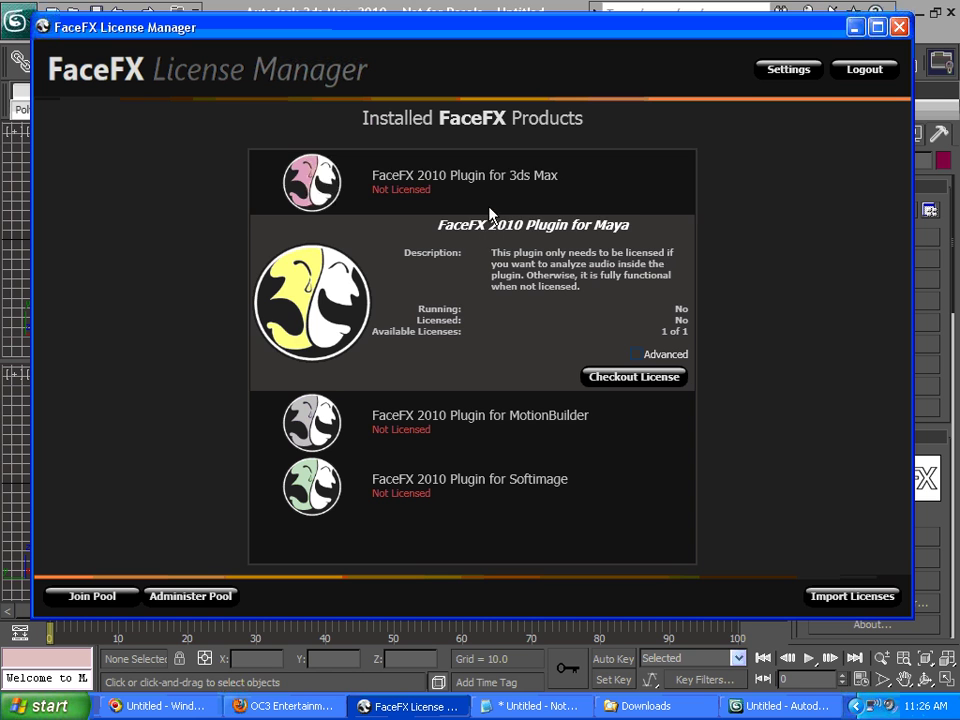
left_click(489, 178)
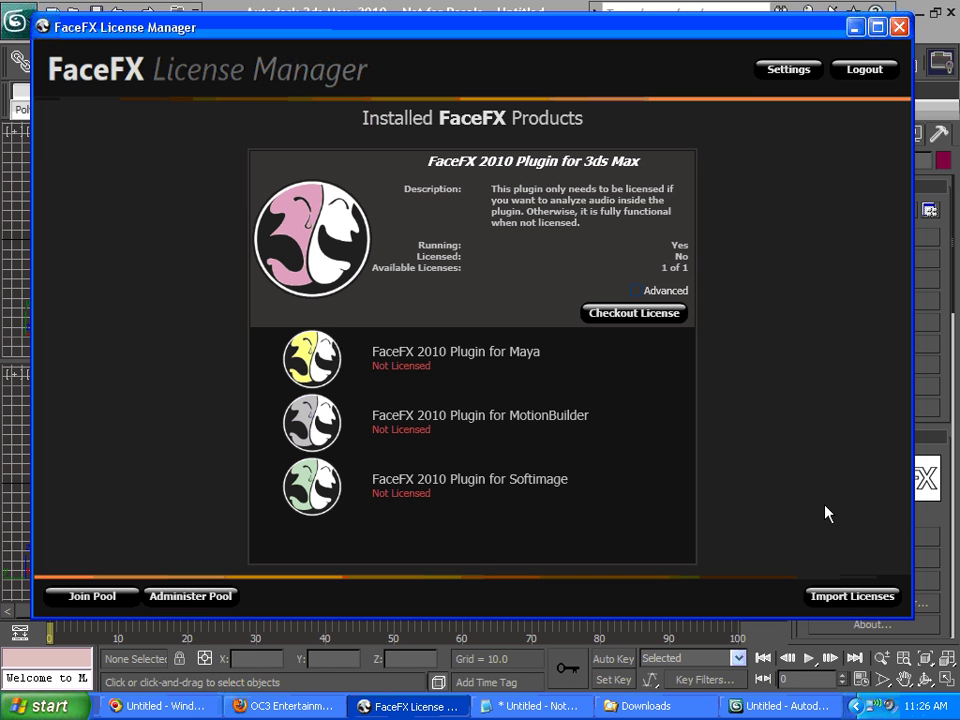
left_click(930, 517)
Run FaceFX Generate in 3ds Max, acknowledge the Phrase Locked warning, and close the phraselocked audio chooser.
scroll(930, 517, "down", 5)
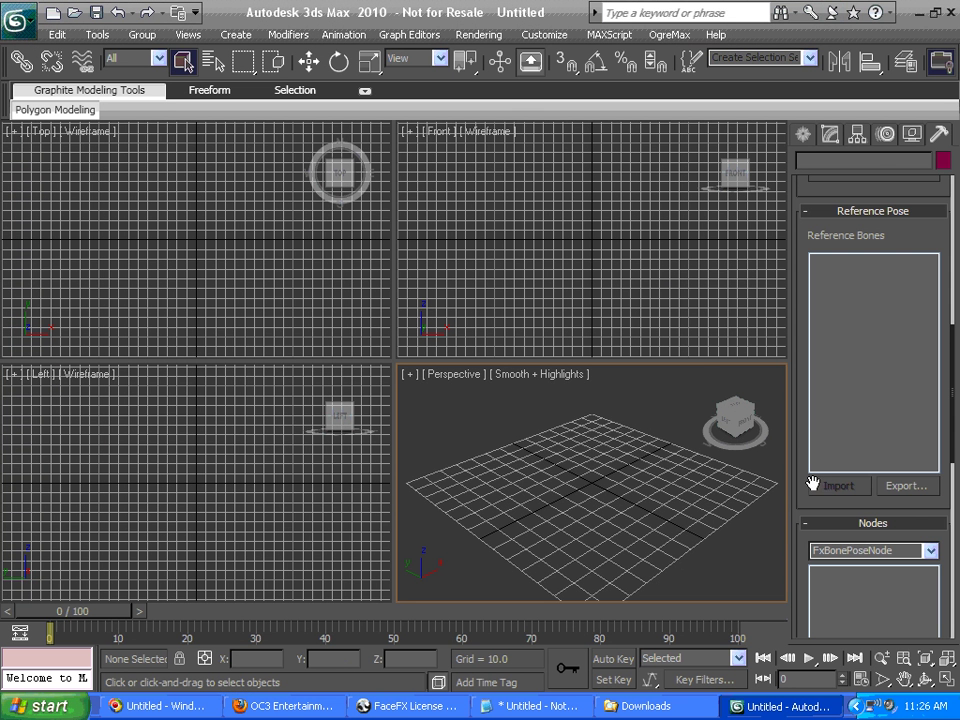
scroll(806, 471, "down", 5)
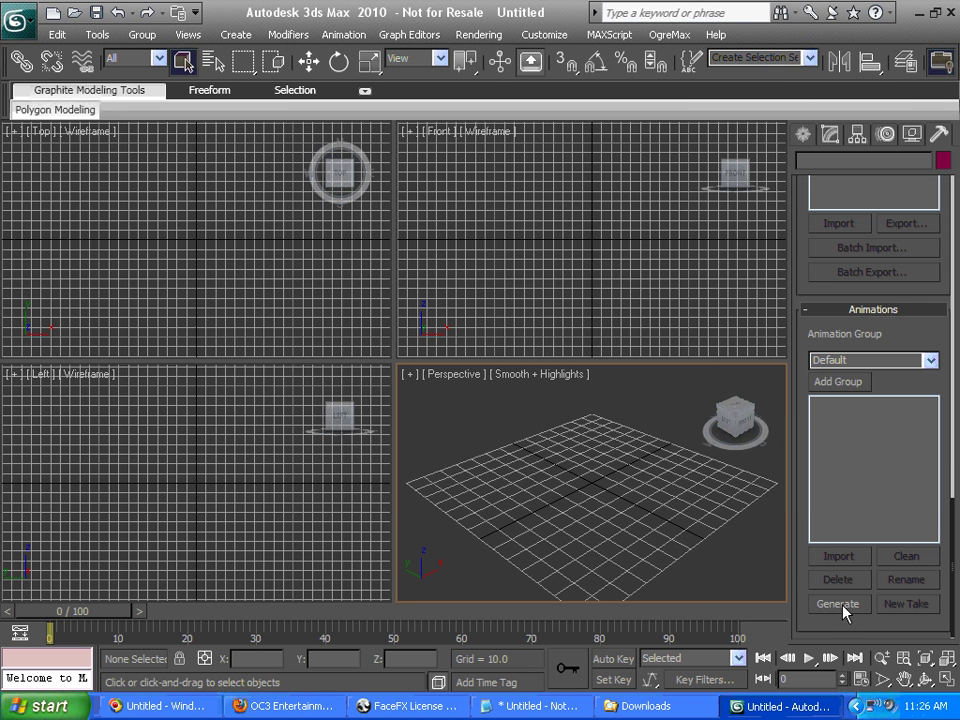
left_click(839, 604)
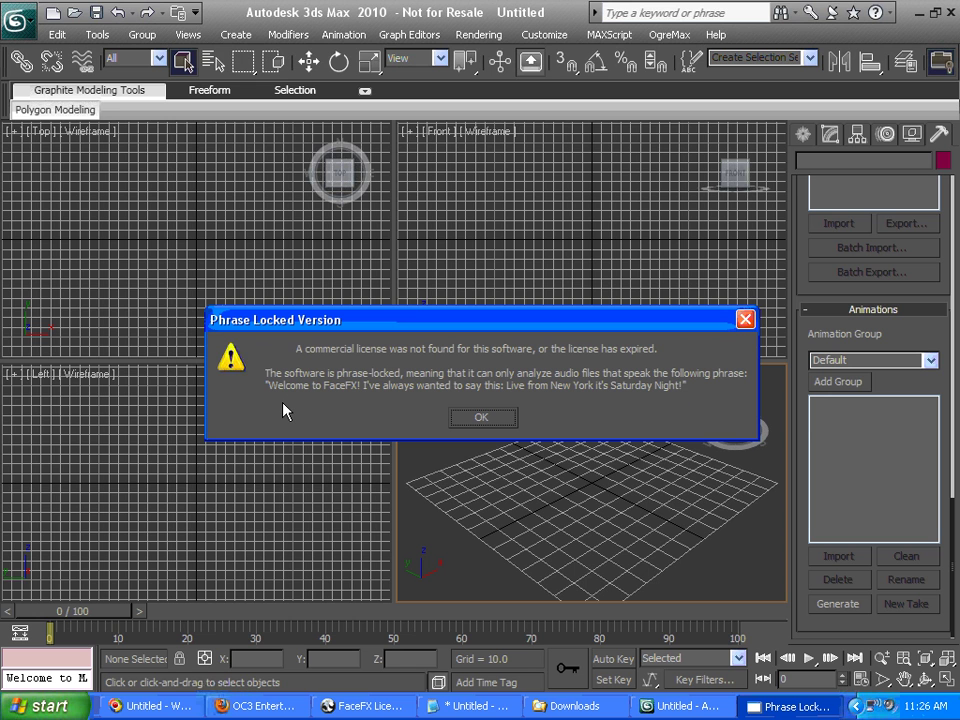
left_click(485, 418)
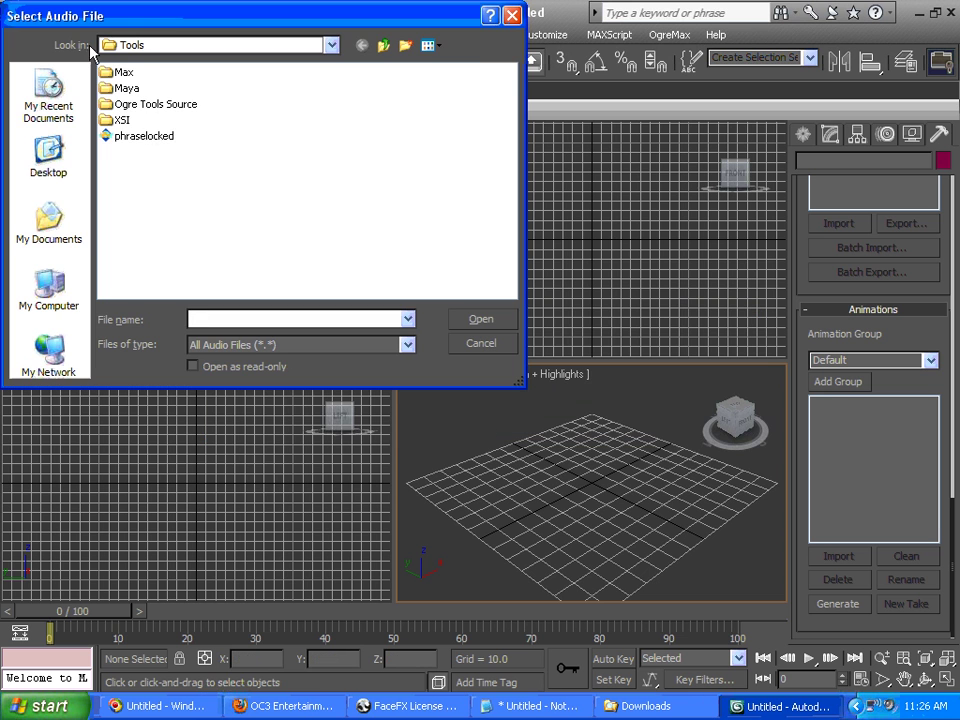
left_click(150, 140)
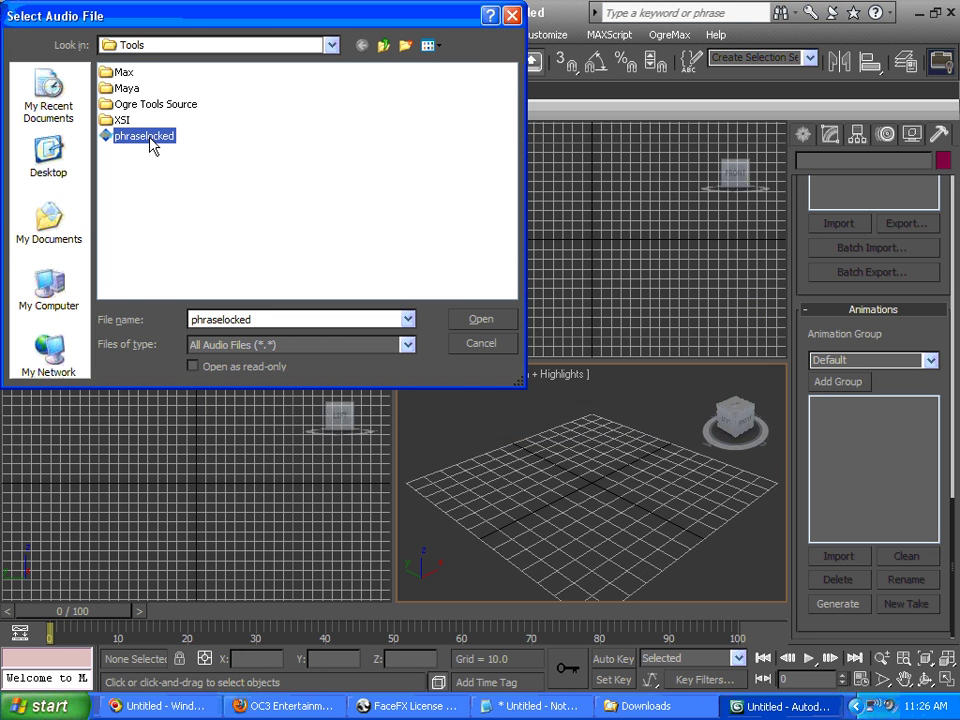
left_click(512, 17)
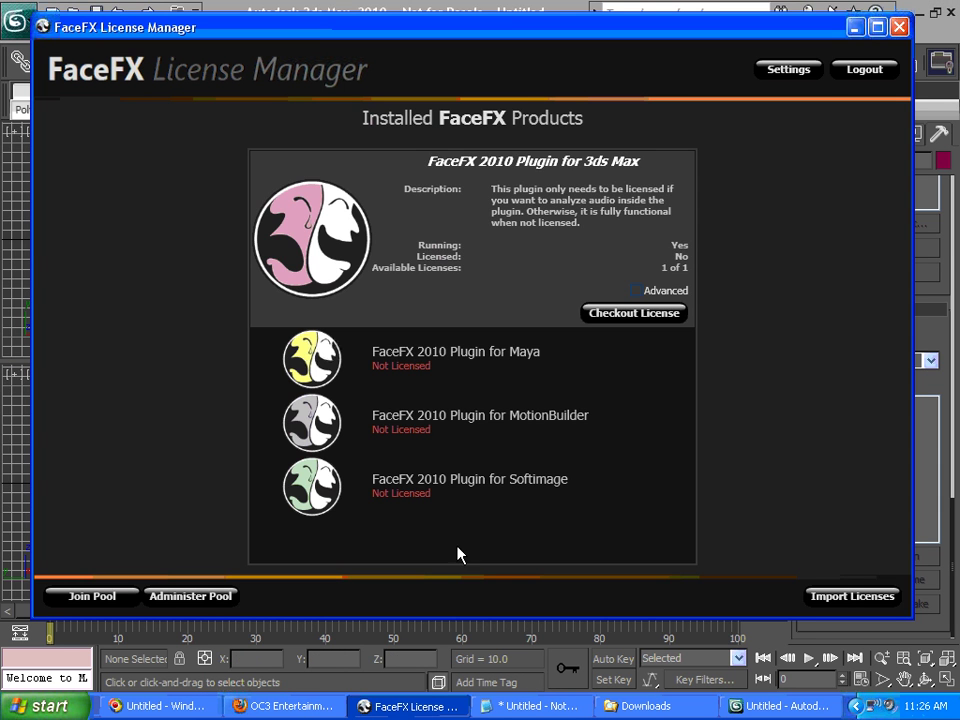
Check out a license for the 3ds Max plugin, then start FaceFX Generate back in 3ds Max.
left_click(640, 313)
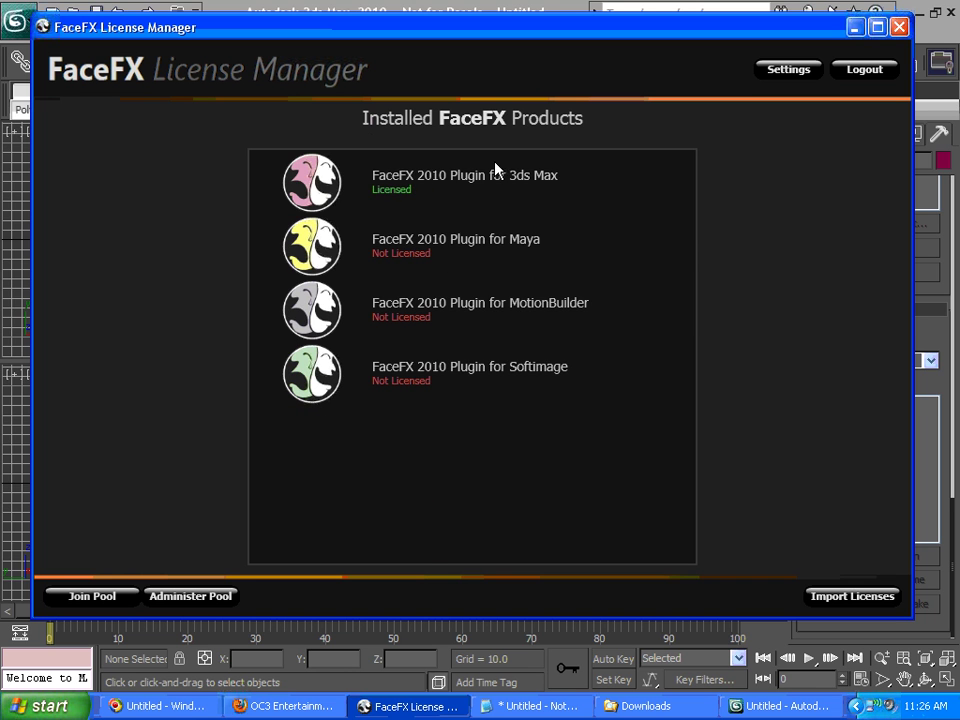
left_click(466, 193)
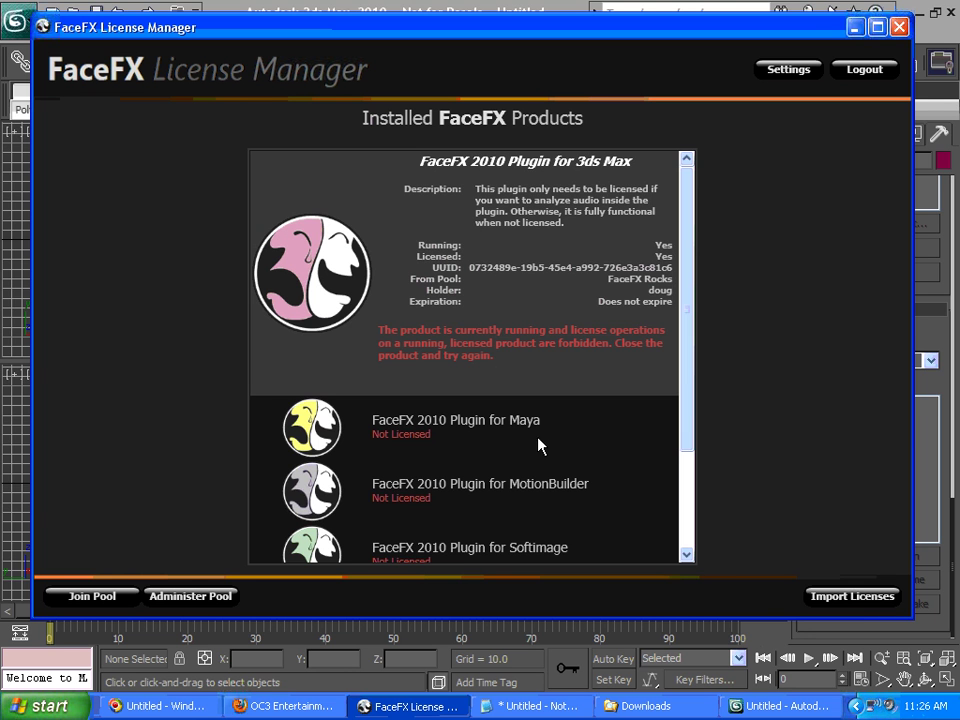
left_click(945, 652)
left_click(837, 604)
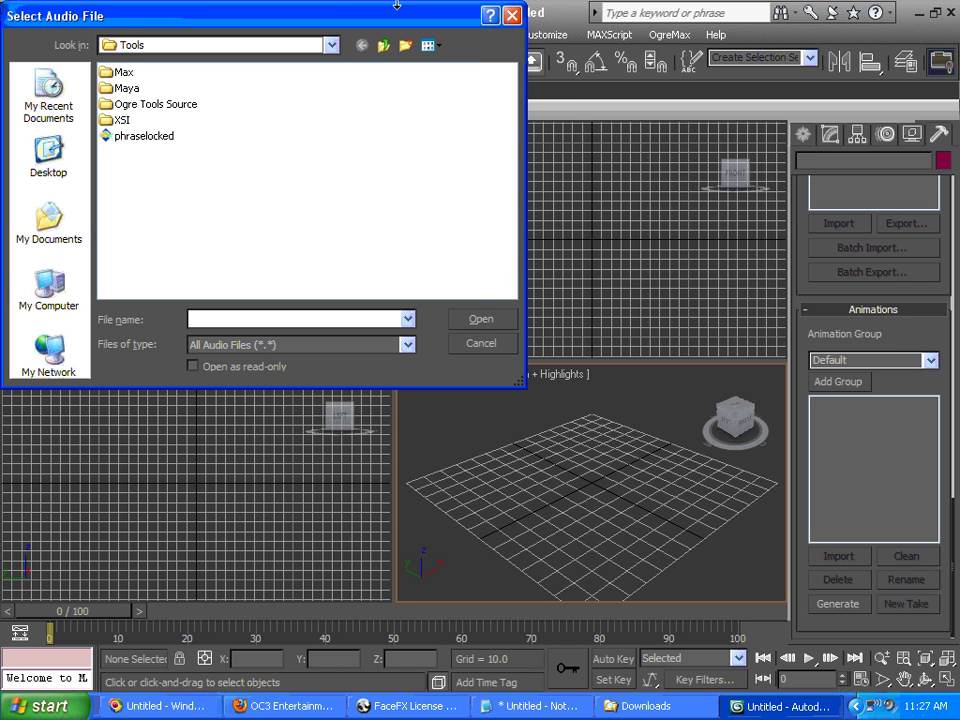
Close the Select Audio File dialog, toggle the Animations section, and switch to FaceFX License Manager.
left_click(511, 16)
left_click(800, 310)
left_click(800, 310)
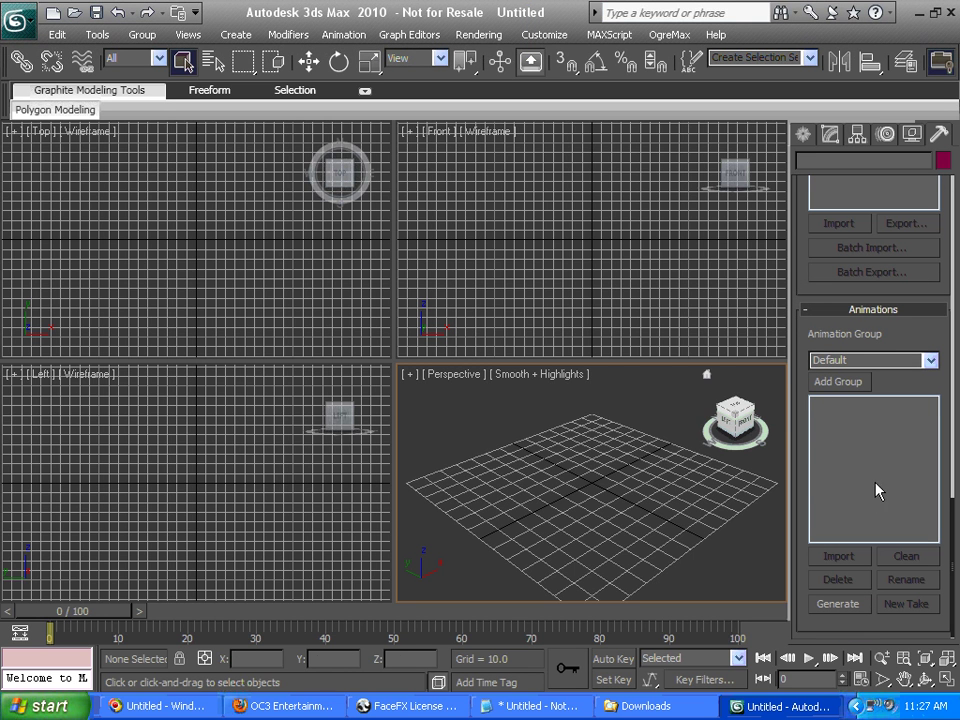
left_click(400, 711)
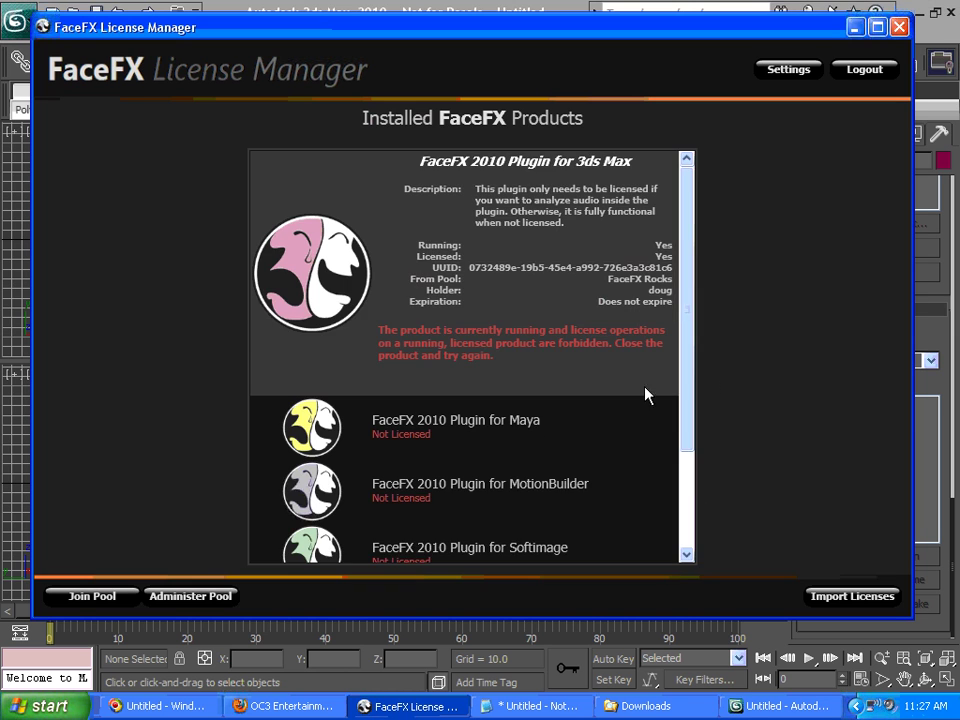
Expand the Maya entry, cancel the Join Pool prompt, and open Administer Pool for 'FaceFX Rocks'.
left_click(535, 428)
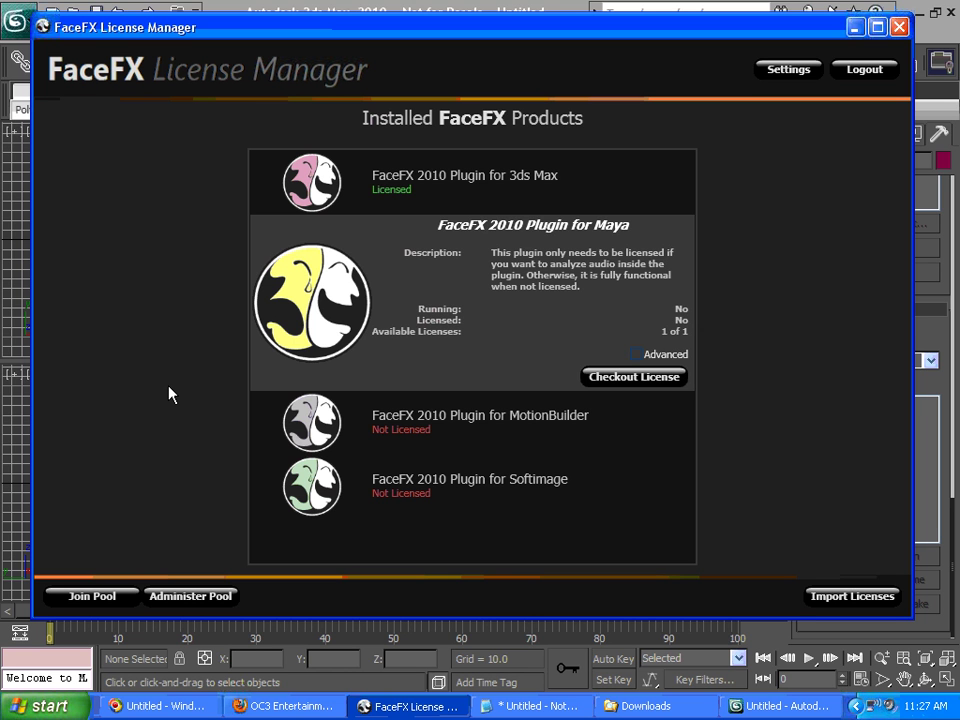
left_click(96, 597)
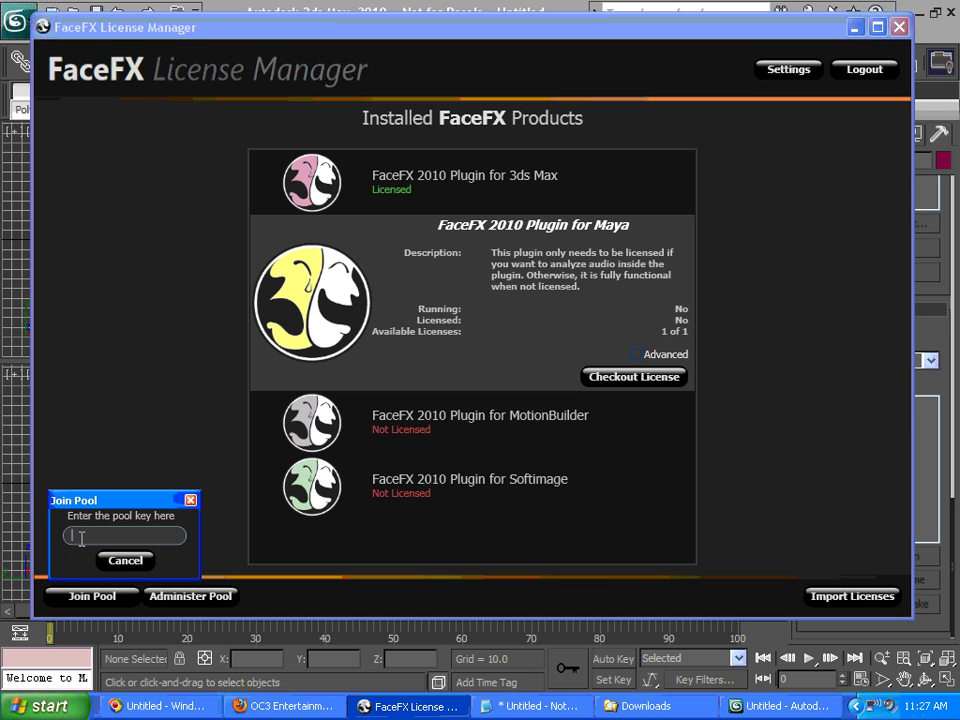
left_click(190, 500)
left_click(204, 597)
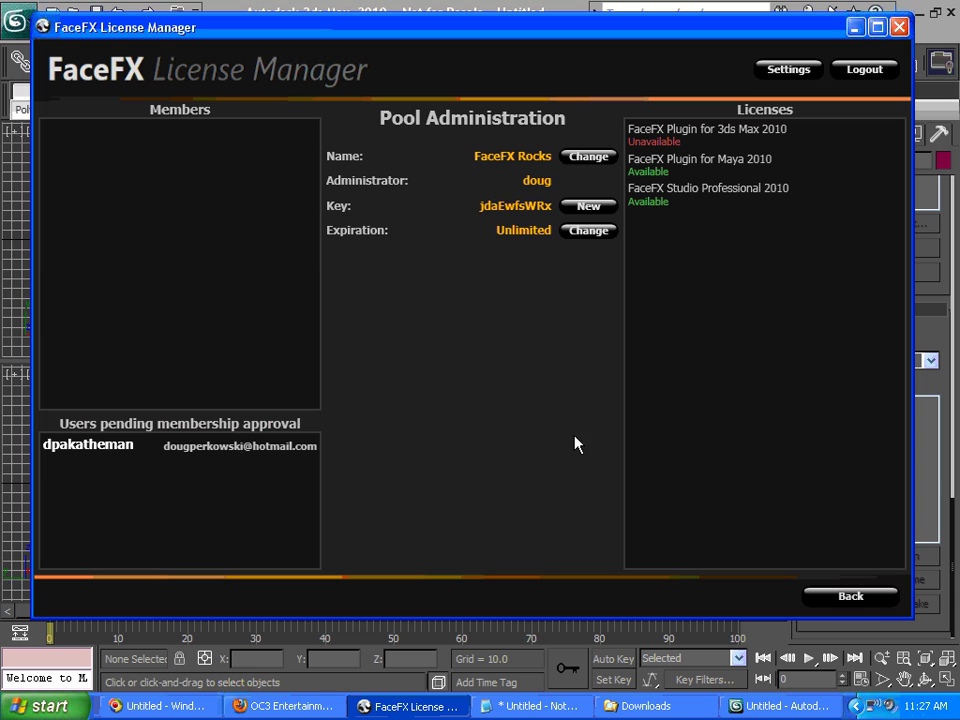
Generate a new membership key for the 'FaceFX Rocks' pool and select the user awaiting approval.
double_click(514, 205)
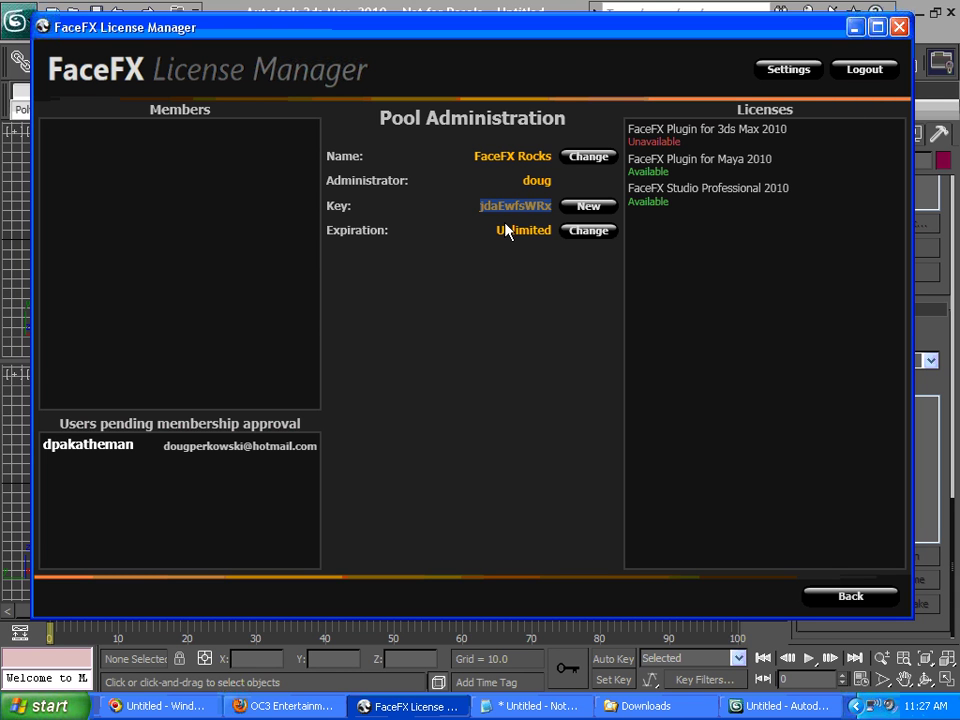
left_click(587, 210)
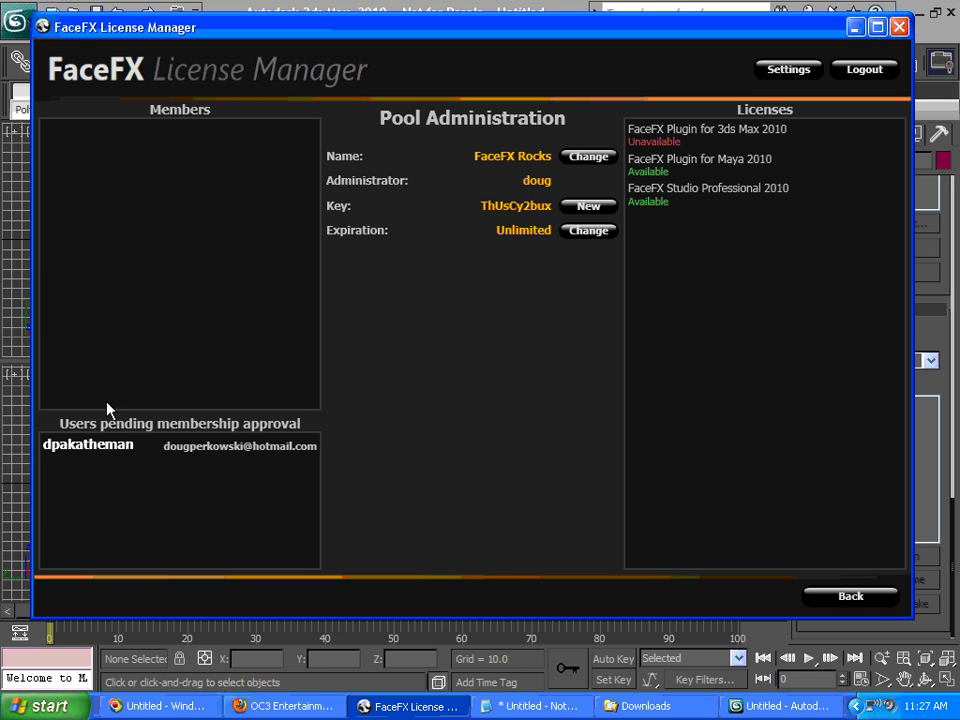
left_click(135, 450)
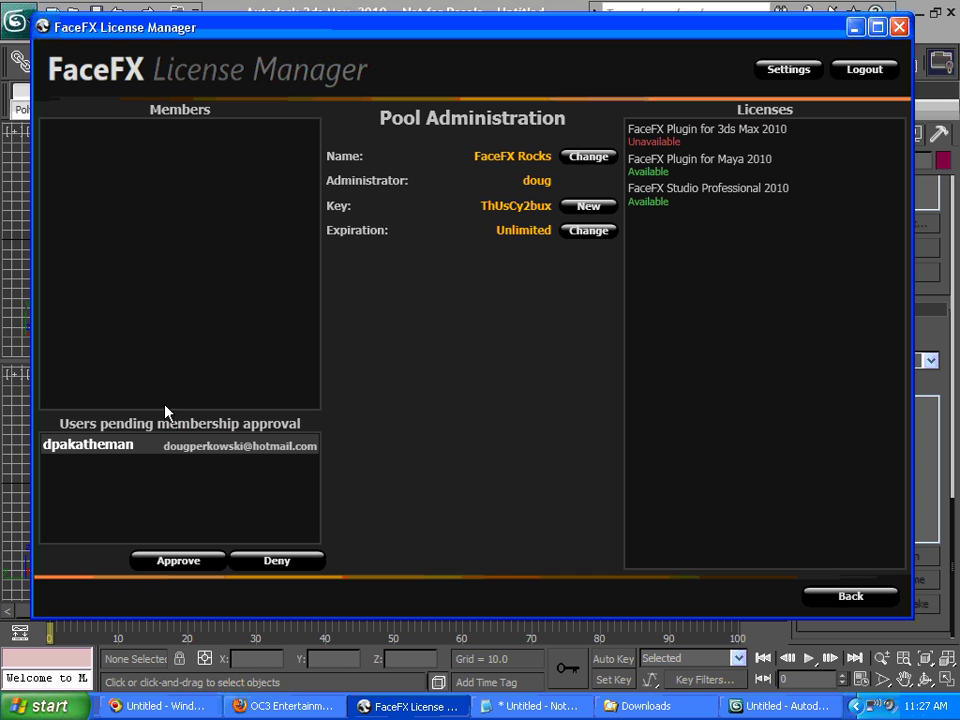
Approve the pending user, then expand the Studio Professional, Maya and 3ds Max 2010 license details.
left_click(163, 557)
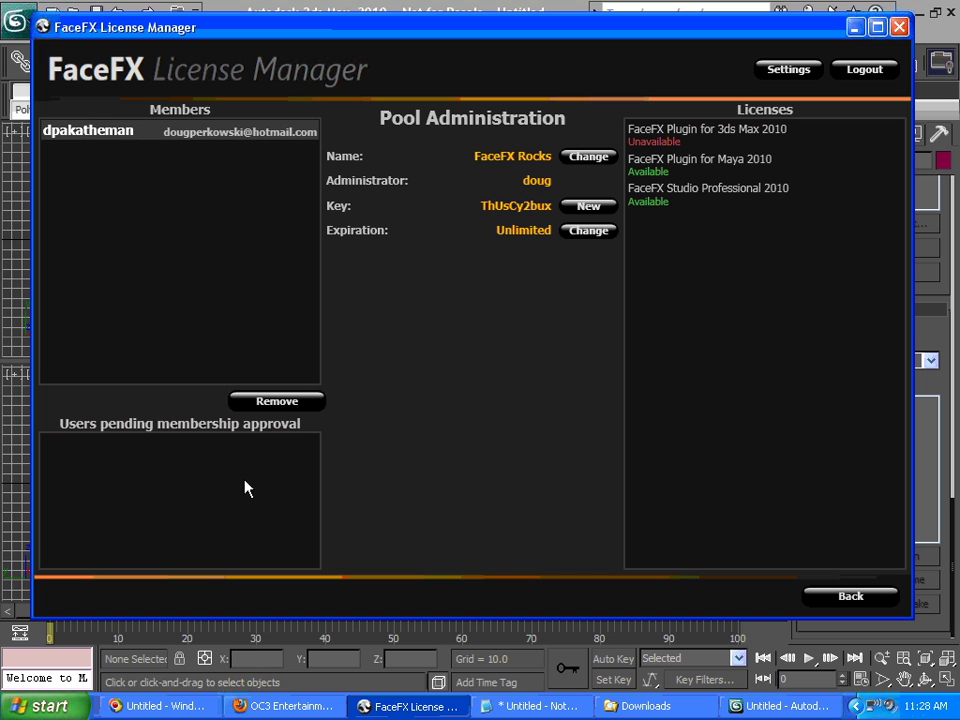
left_click(686, 193)
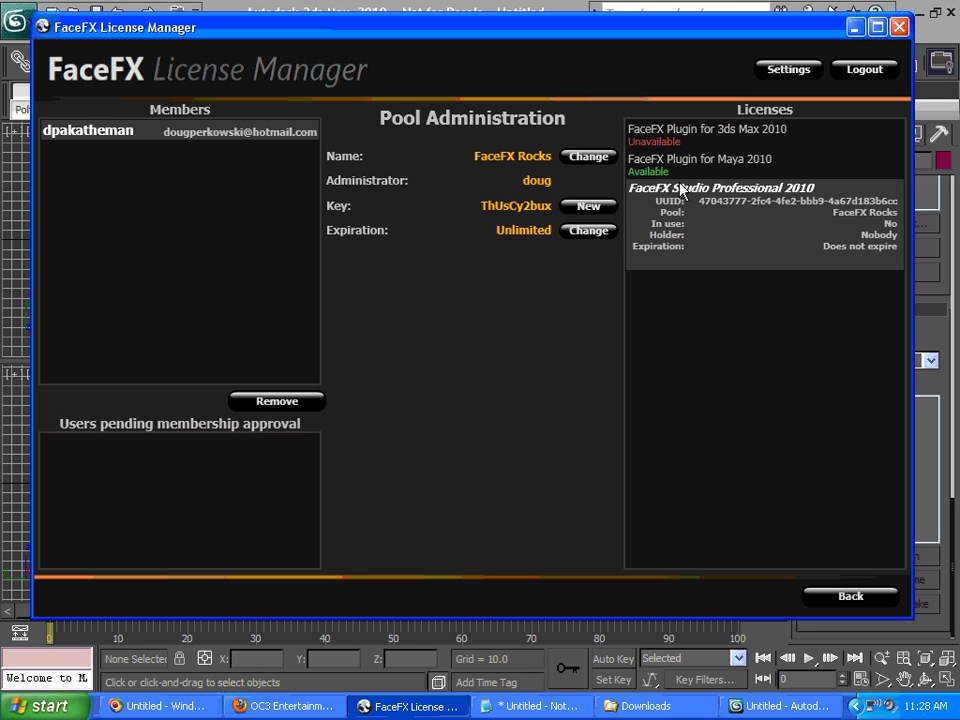
left_click(682, 170)
left_click(686, 136)
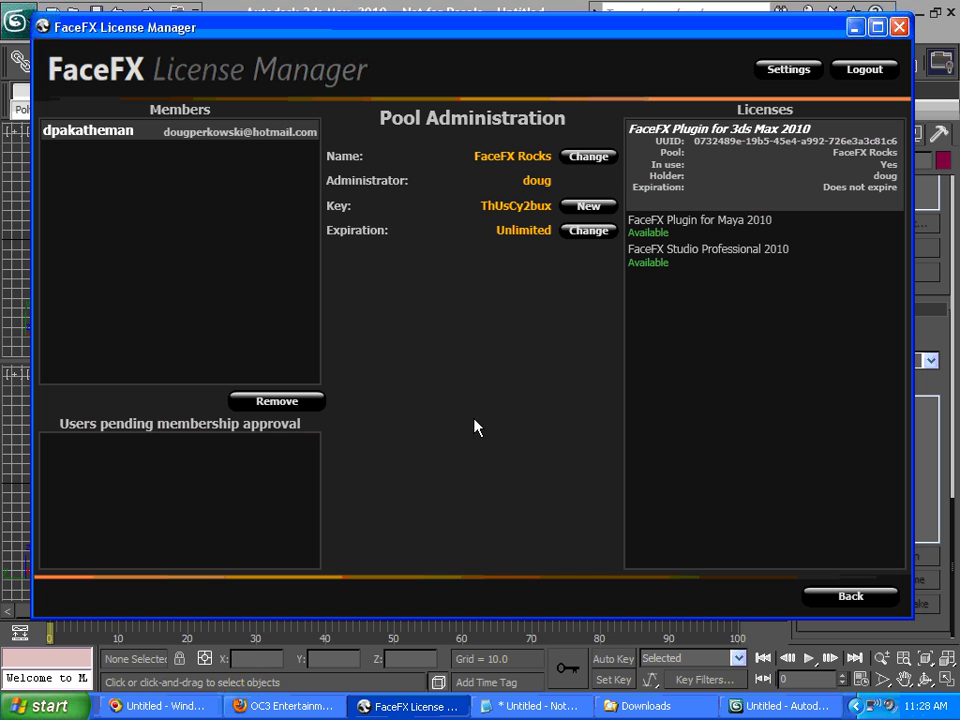
Change the 'FaceFX Rocks' pool expiration from Unlimited to 1440 minutes.
left_click(576, 236)
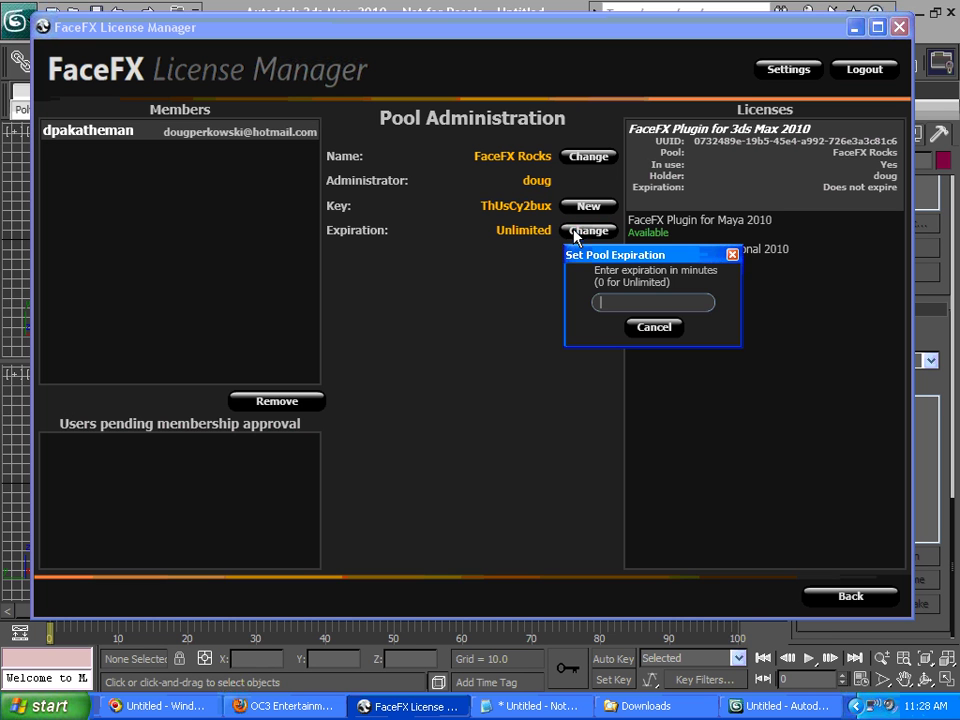
left_click_drag(600, 256, 367, 349)
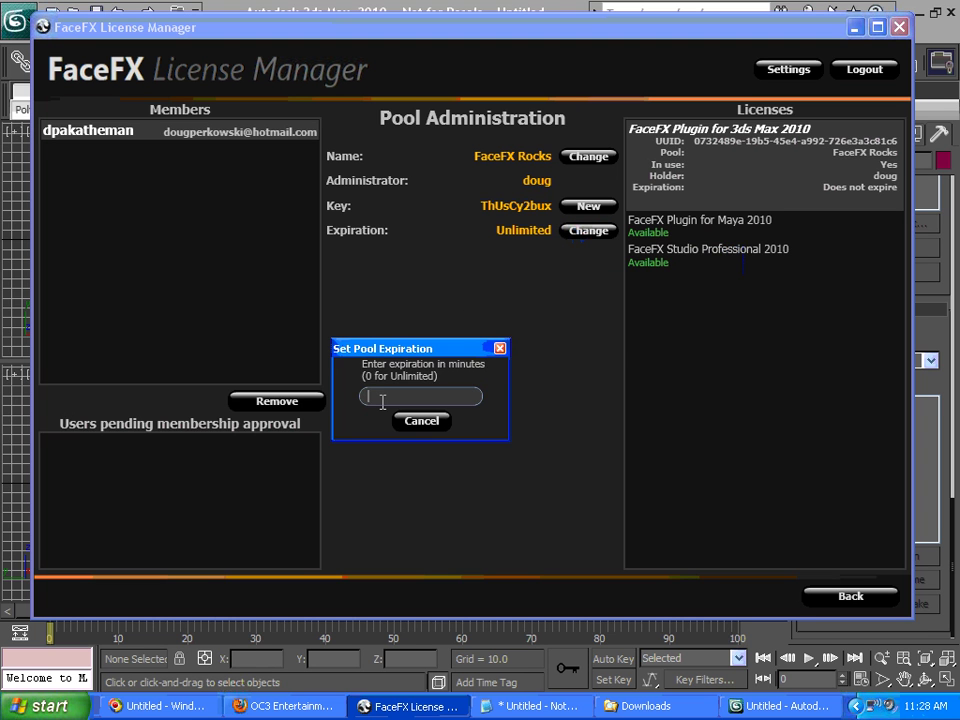
type("1440")
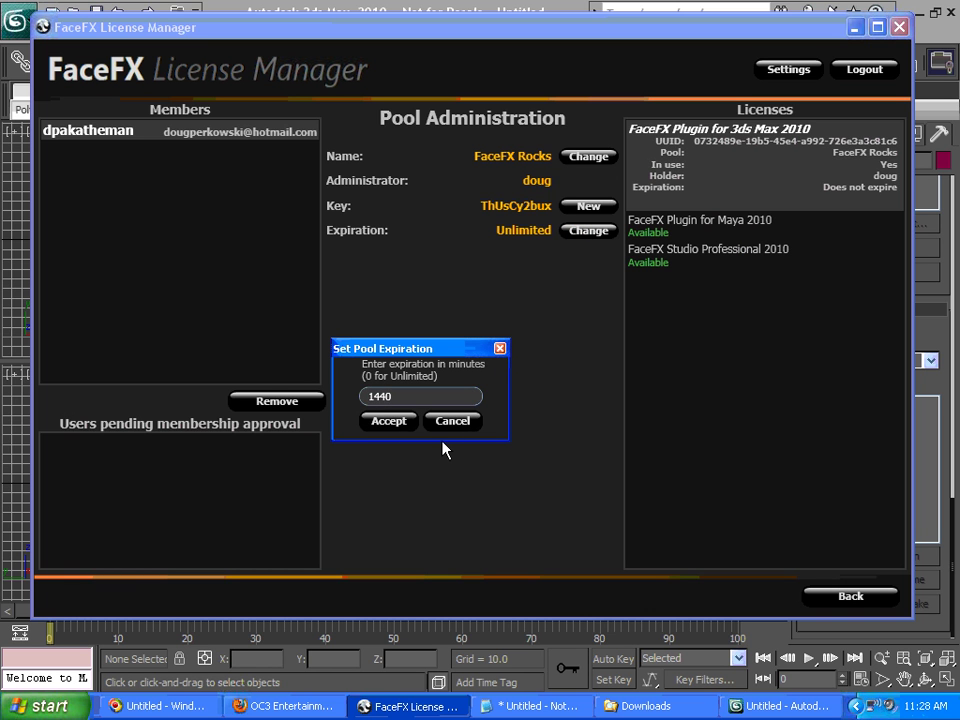
left_click(388, 421)
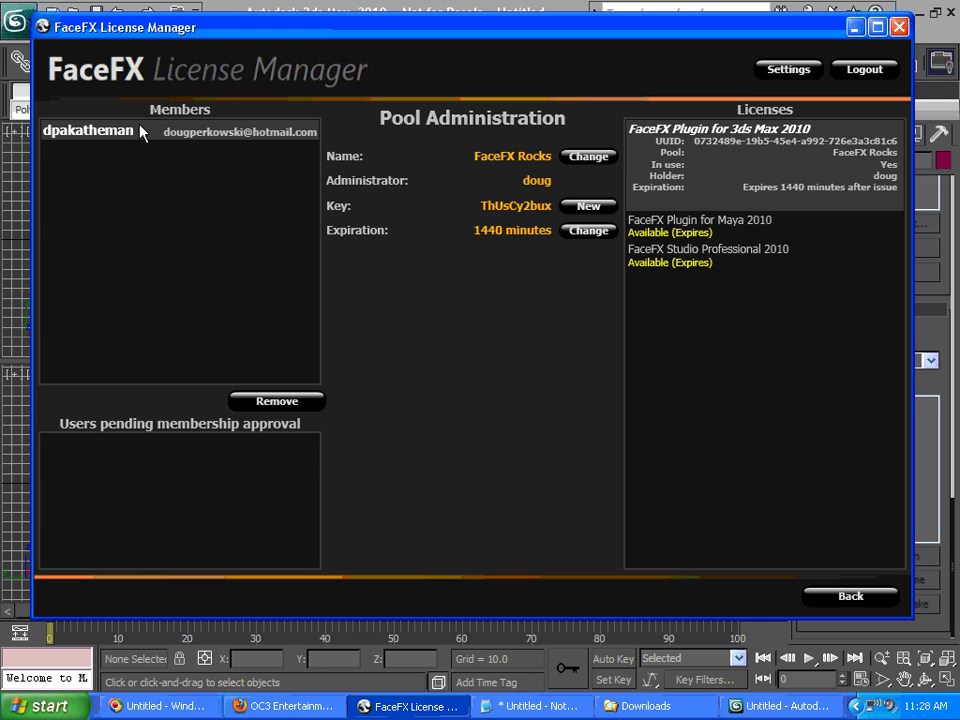
Remove the sole approved member from the FaceFX Rocks pool's Members list.
left_click(279, 401)
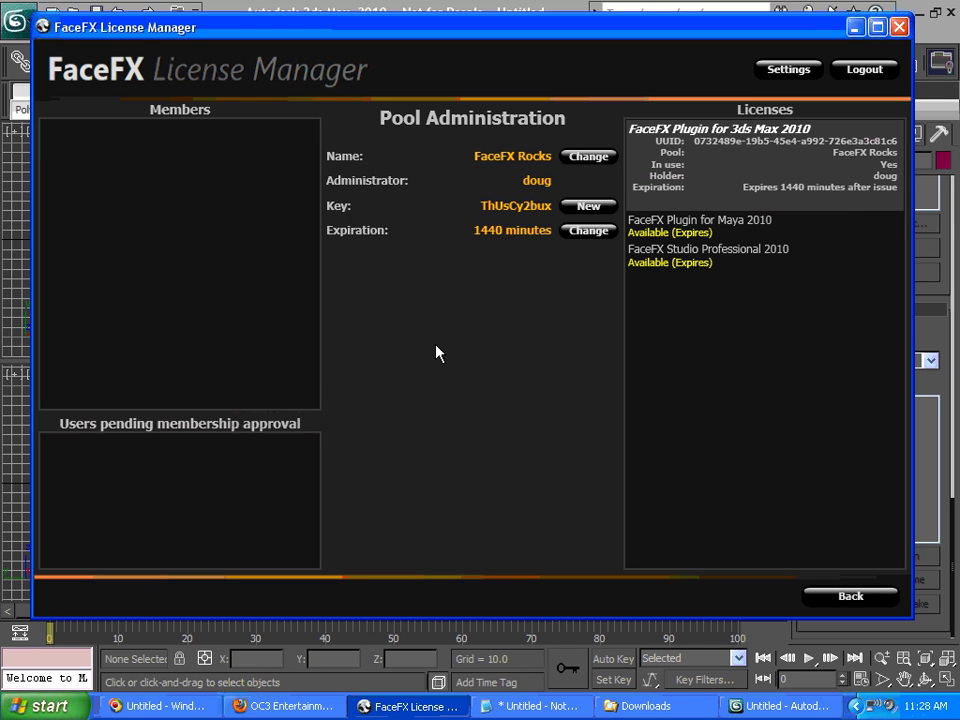